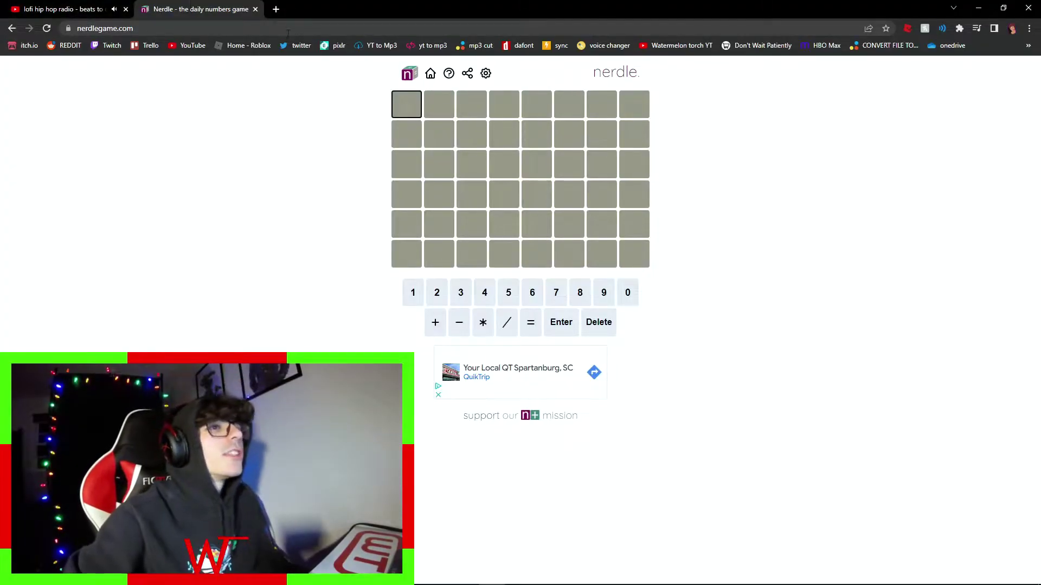
Search YouTube for 'intense copyright free music' from the lofi music tab
{"action": "left_click", "coordinate": [65, 9]}
{"action": "left_click", "coordinate": [440, 71]}
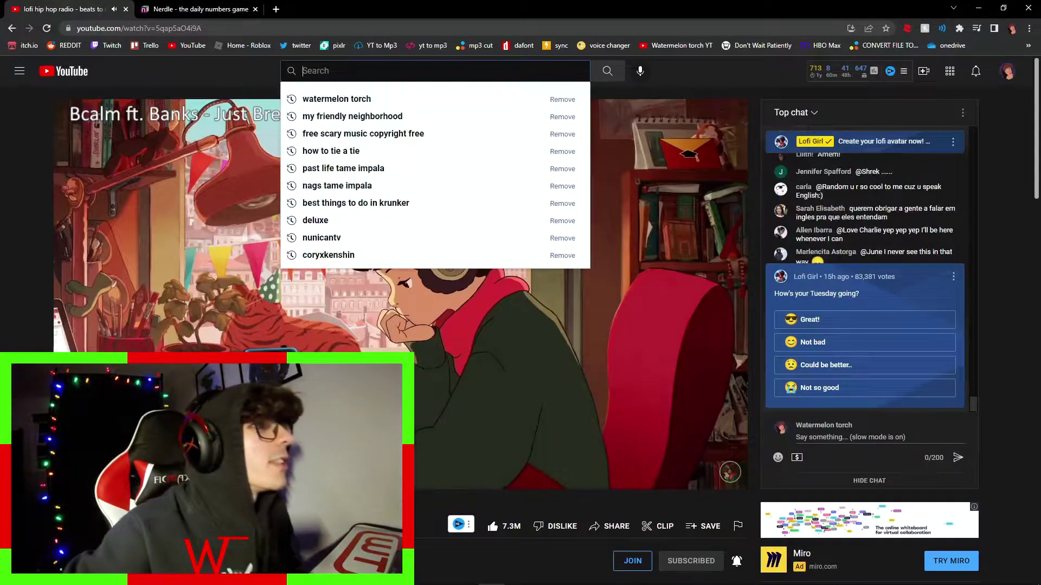
{"action": "type", "text": "intense"}
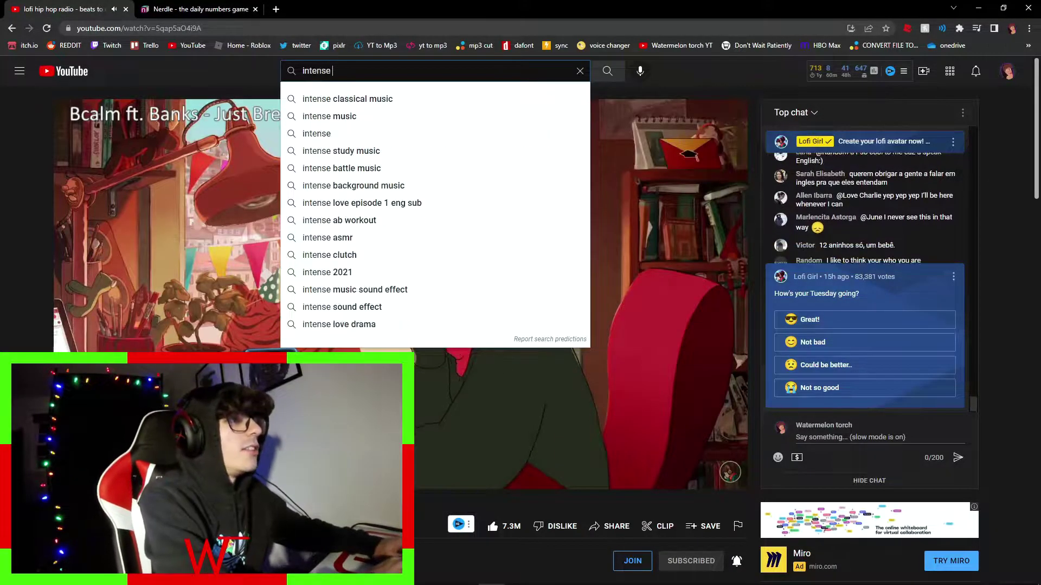
{"action": "key", "text": "BackSpace"}
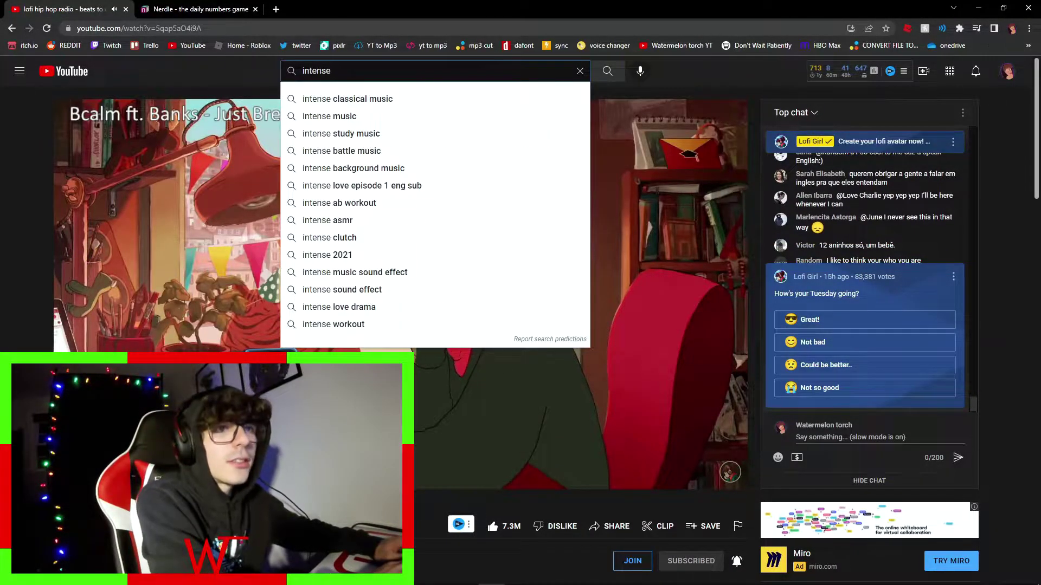
{"action": "type", "text": " copy"}
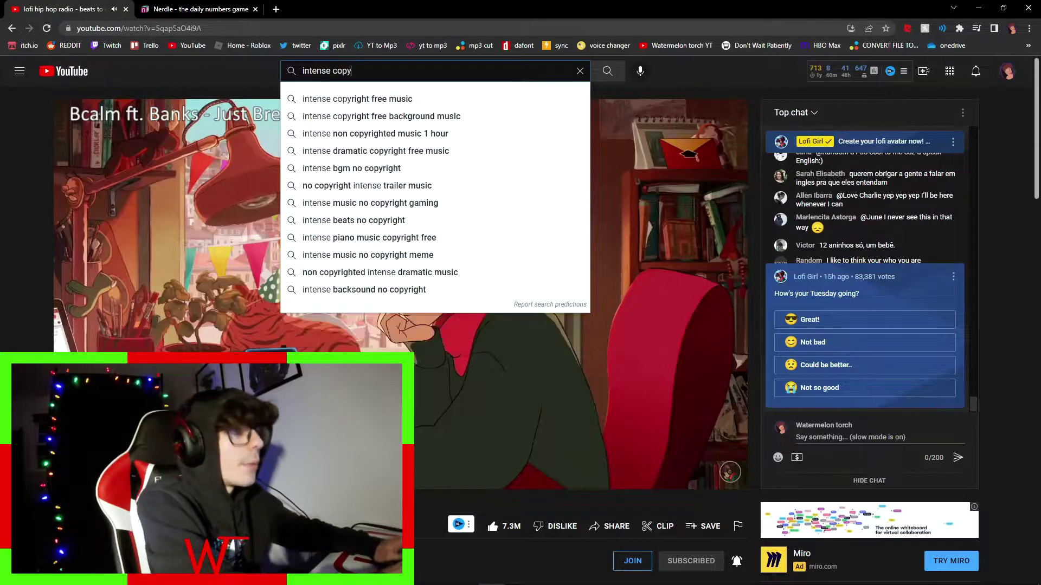
{"action": "type", "text": "right free music"}
{"action": "key", "text": "Return"}
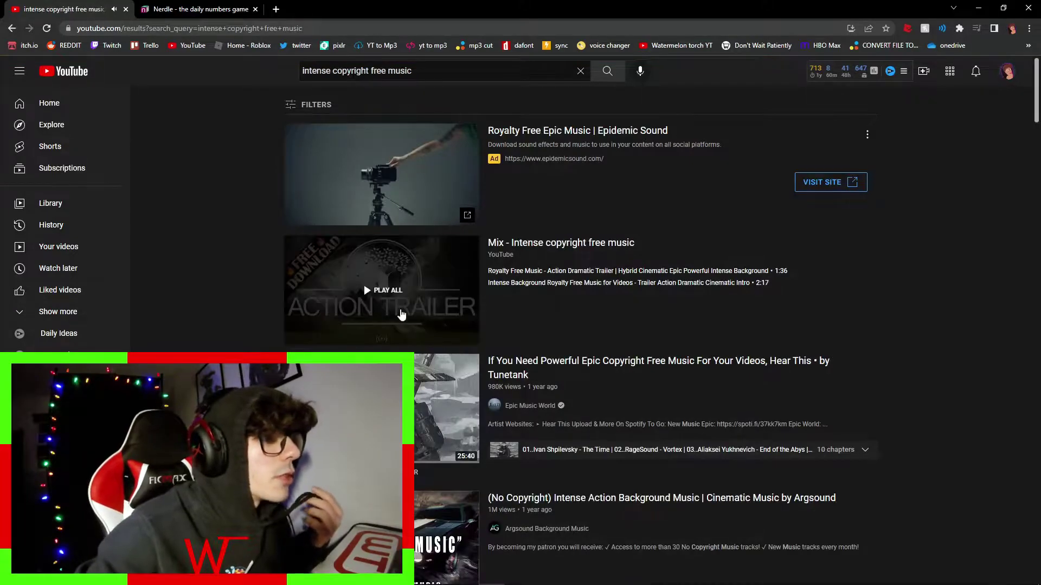
{"action": "scroll", "coordinate": [308, 301], "scroll_direction": "down", "scroll_amount": 2}
Play Tunetank's 'If You Need Powerful Epic Copyright Free Music' video and skip its ad
{"action": "left_click", "coordinate": [334, 233]}
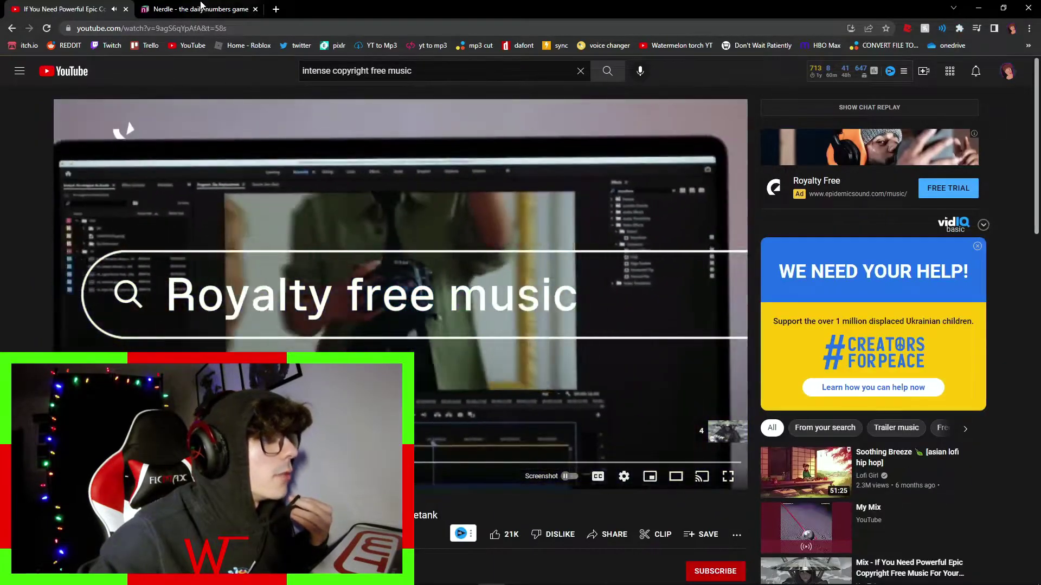
{"action": "left_click", "coordinate": [199, 9]}
{"action": "left_click", "coordinate": [82, 9]}
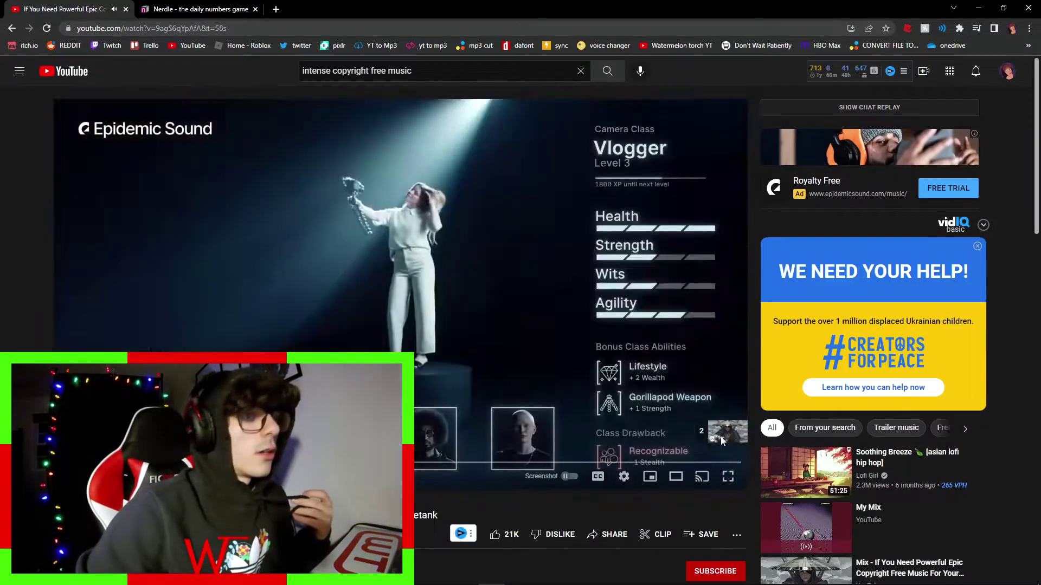
{"action": "left_click", "coordinate": [699, 431]}
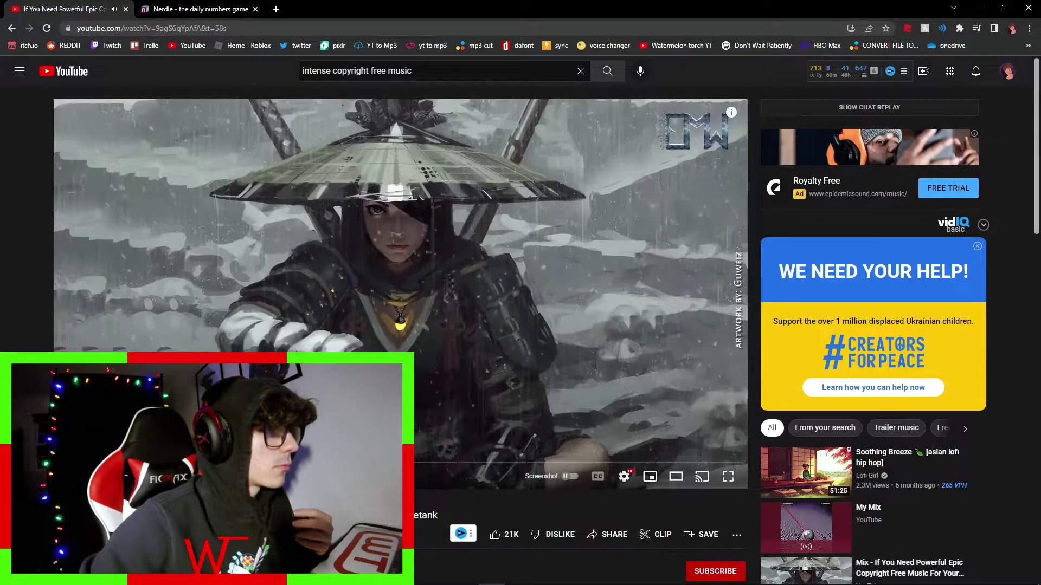
Search 'ghostpocalypse action music 1 hour' and open Kevin MacLeod's 'Ghostpocalypse - 7 Master'
{"action": "left_click", "coordinate": [439, 70]}
{"action": "type", "text": "ghos"}
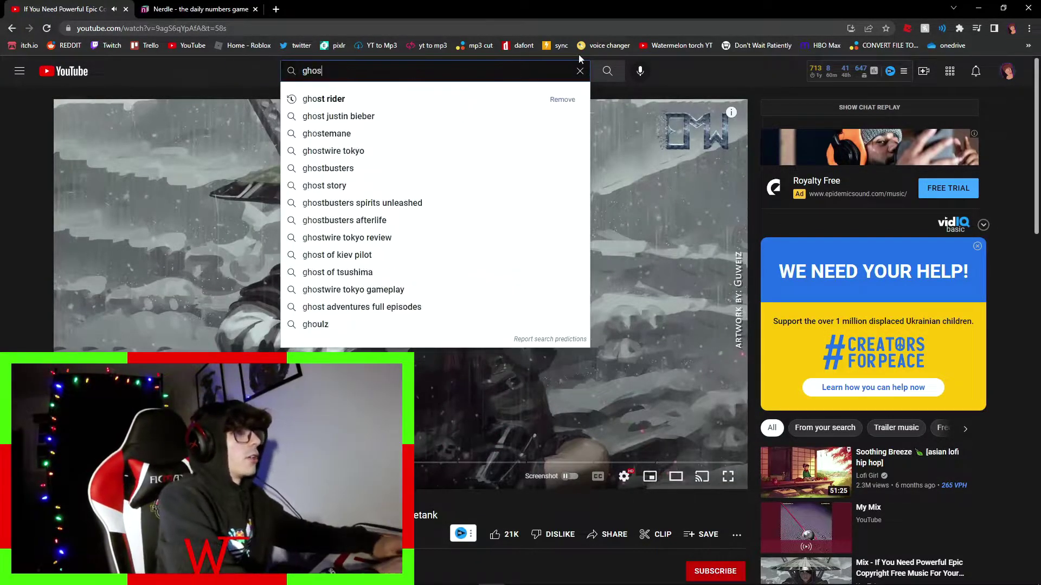
{"action": "type", "text": "tp"}
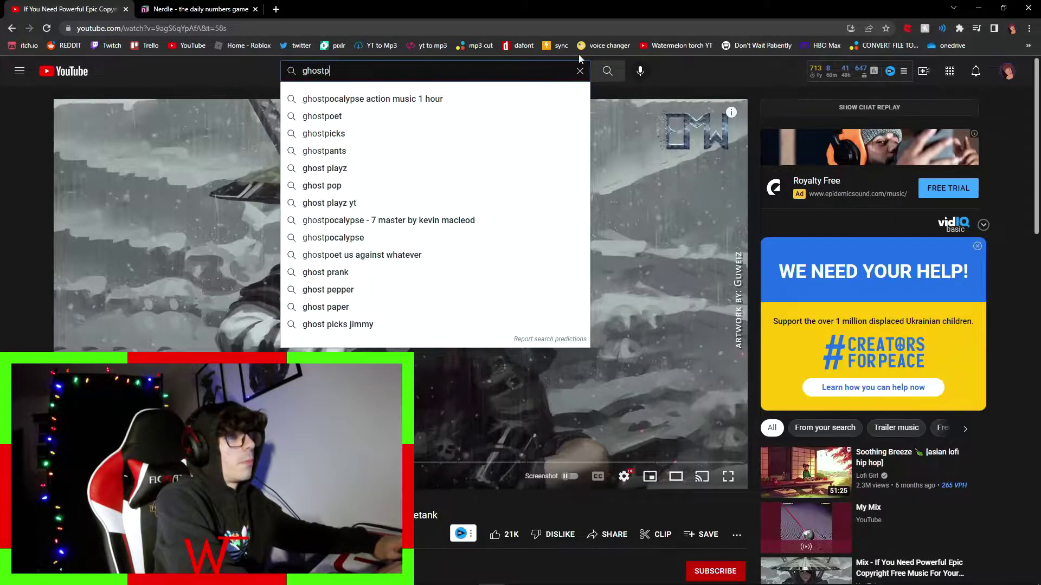
{"action": "type", "text": "ocal"}
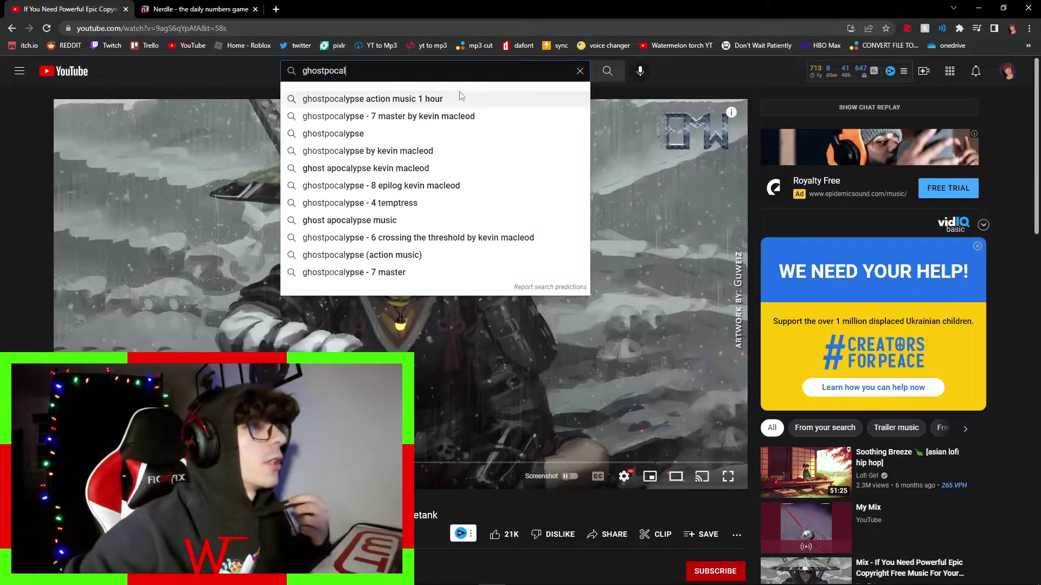
{"action": "left_click", "coordinate": [570, 98]}
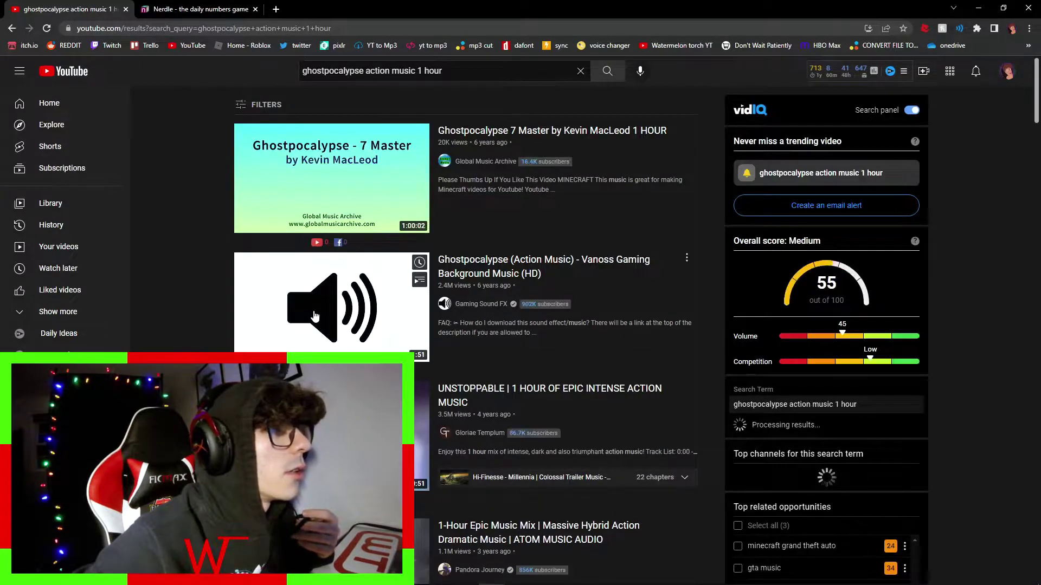
{"action": "left_click", "coordinate": [315, 313]}
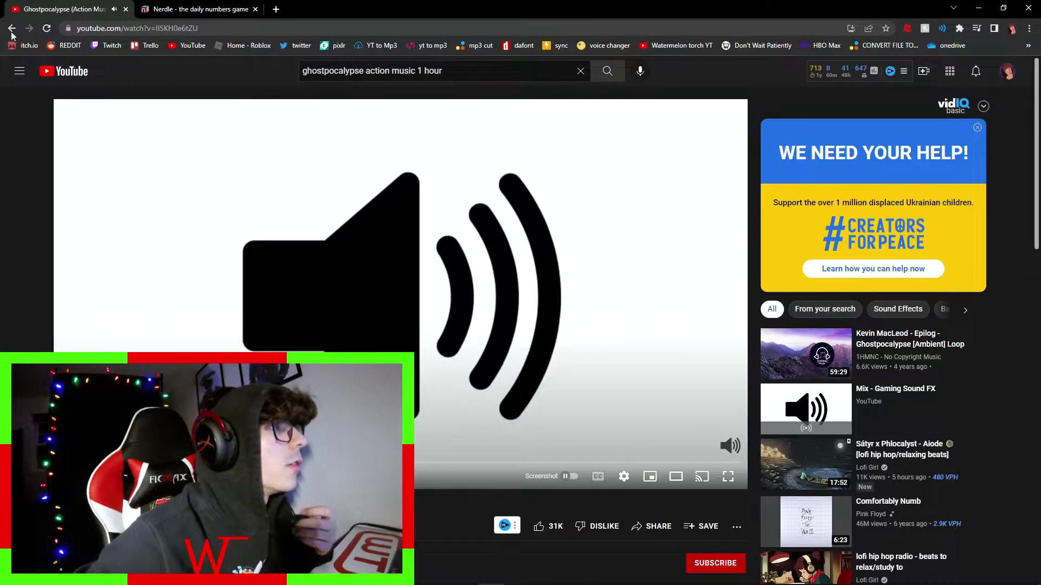
{"action": "key", "text": "alt+Left"}
{"action": "left_click", "coordinate": [354, 210]}
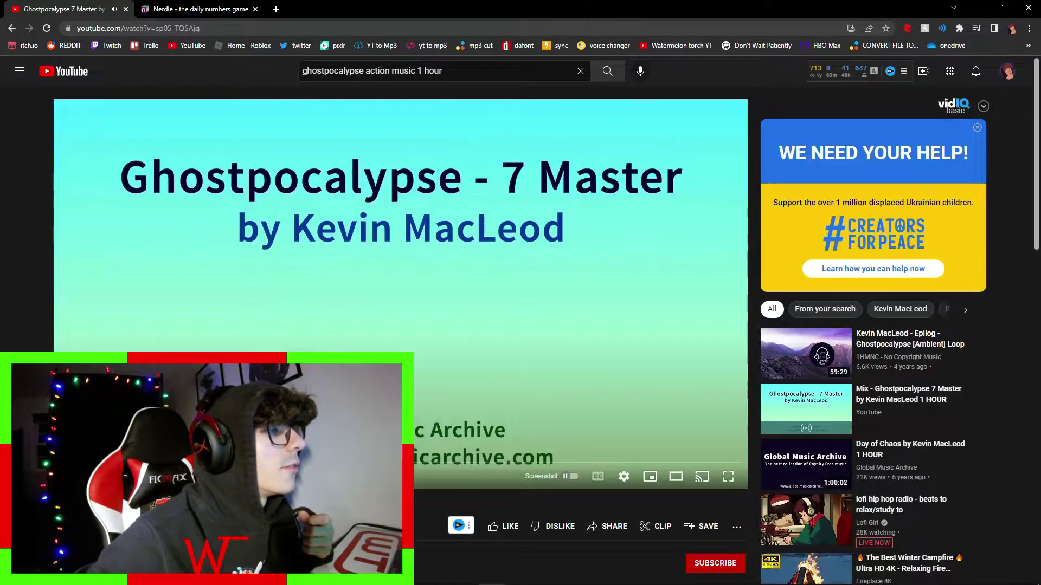
Go from the Nerdle home page into the classic daily puzzle
{"action": "left_click", "coordinate": [200, 9]}
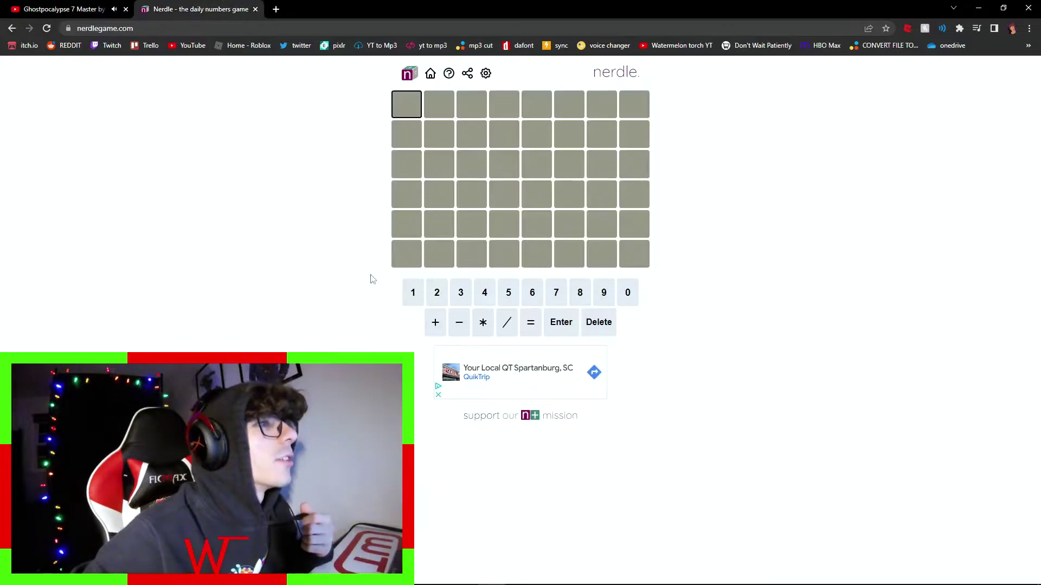
{"action": "left_click", "coordinate": [61, 10]}
{"action": "left_click", "coordinate": [183, 11]}
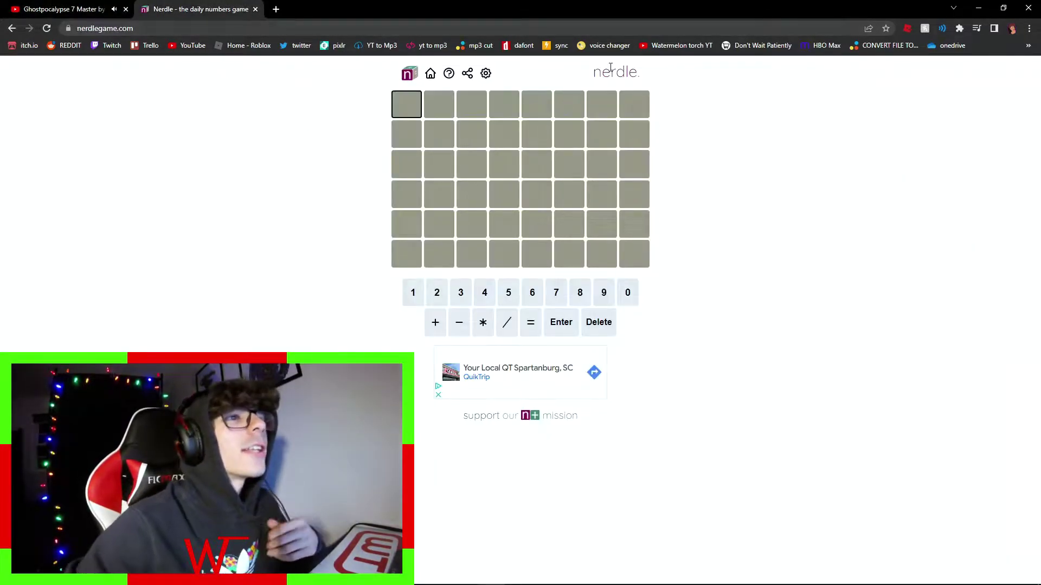
{"action": "left_click", "coordinate": [431, 74]}
{"action": "left_click", "coordinate": [407, 170]}
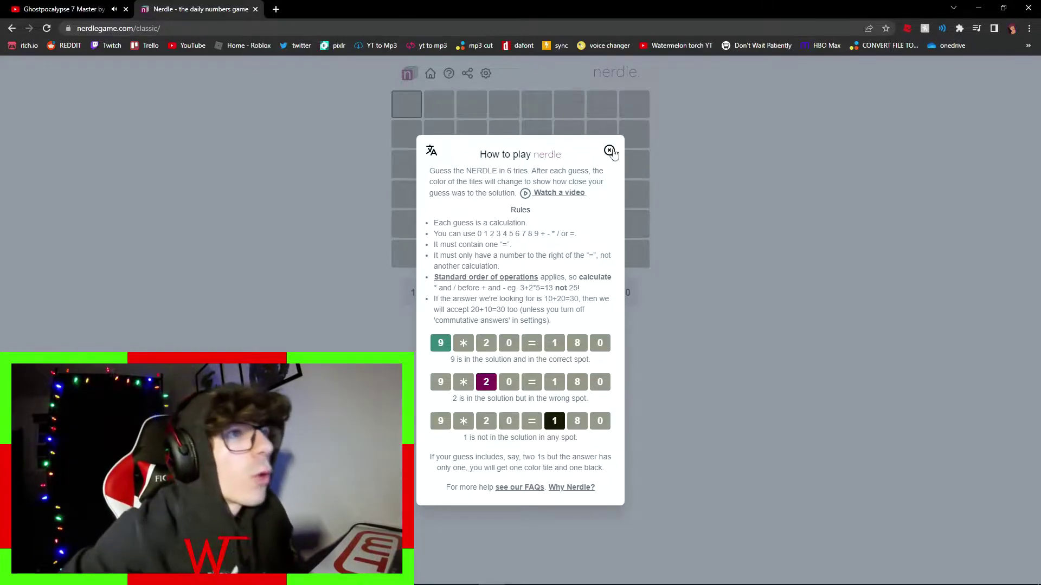
Dismiss the rules and submit the first guess 23+14=37
{"action": "left_click", "coordinate": [609, 151]}
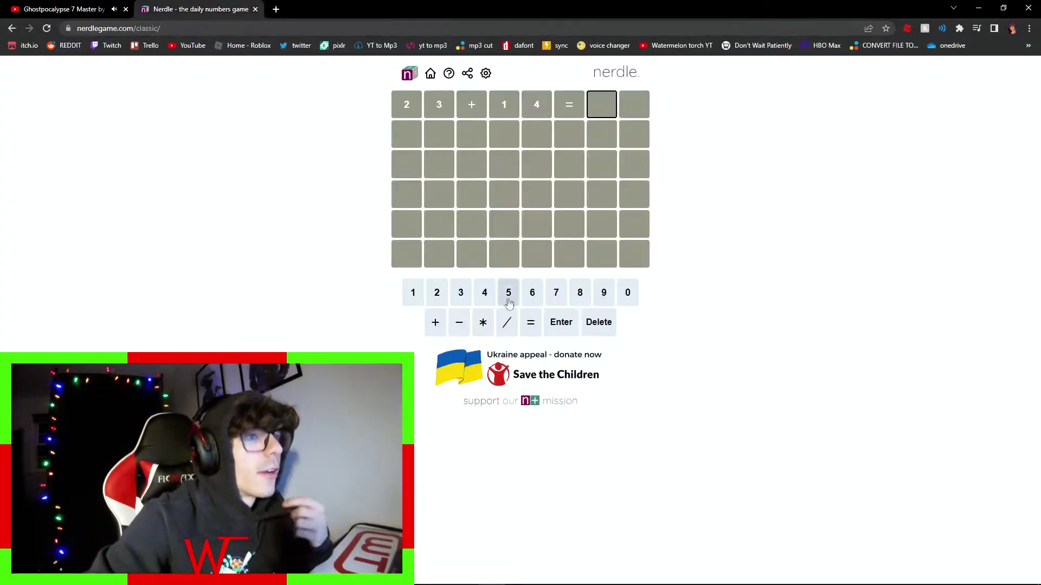
{"action": "left_click", "coordinate": [461, 292]}
{"action": "left_click", "coordinate": [555, 292]}
{"action": "left_click", "coordinate": [561, 322]}
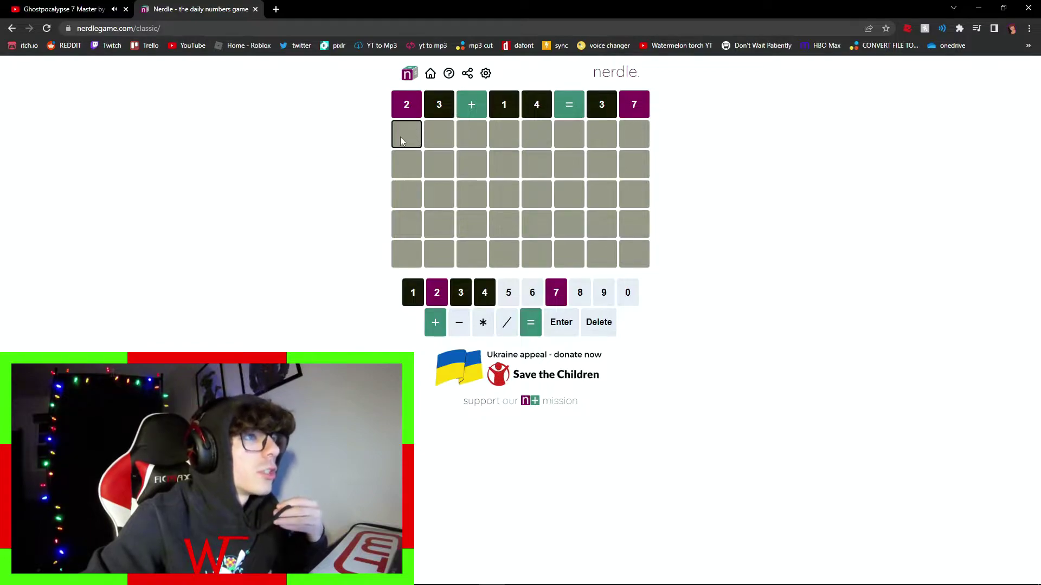
Try a second-row entry starting 56+8=, then erase it
{"action": "left_click", "coordinate": [508, 293]}
{"action": "type", "text": "2+"}
{"action": "left_click", "coordinate": [533, 294]}
{"action": "left_click", "coordinate": [580, 293]}
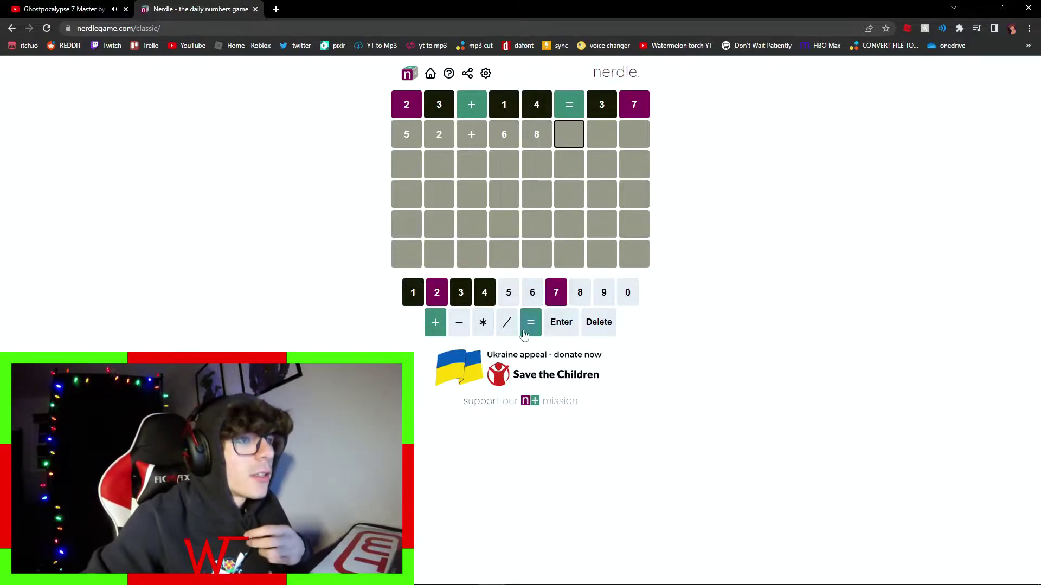
{"action": "left_click", "coordinate": [530, 322]}
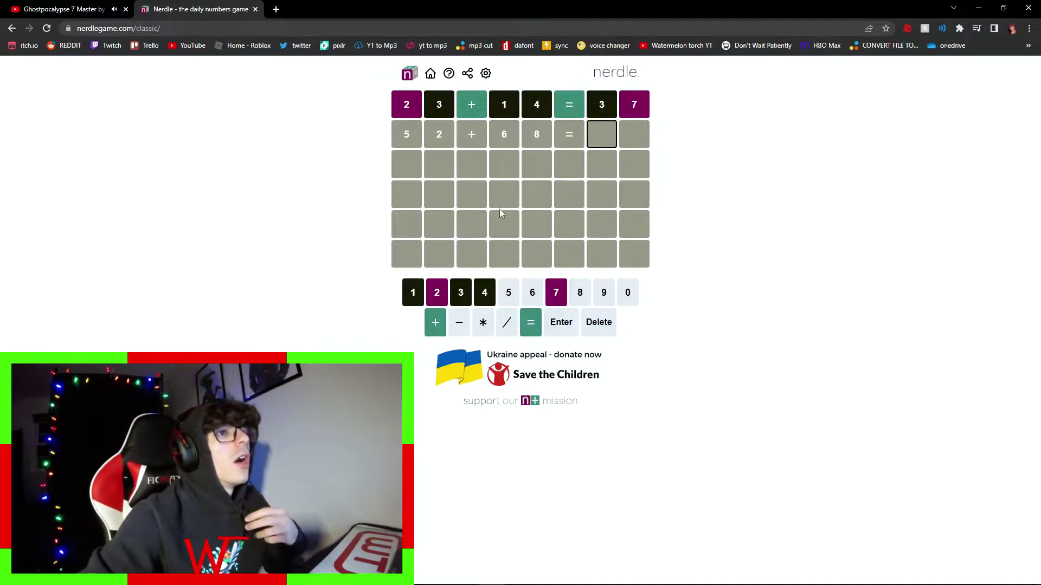
{"action": "key", "text": "BackSpace"}
{"action": "key", "text": "BackSpace"}
{"action": "key", "text": "BackSpace"}
{"action": "key", "text": "BackSpace"}
{"action": "key", "text": "BackSpace"}
{"action": "key", "text": "BackSpace"}
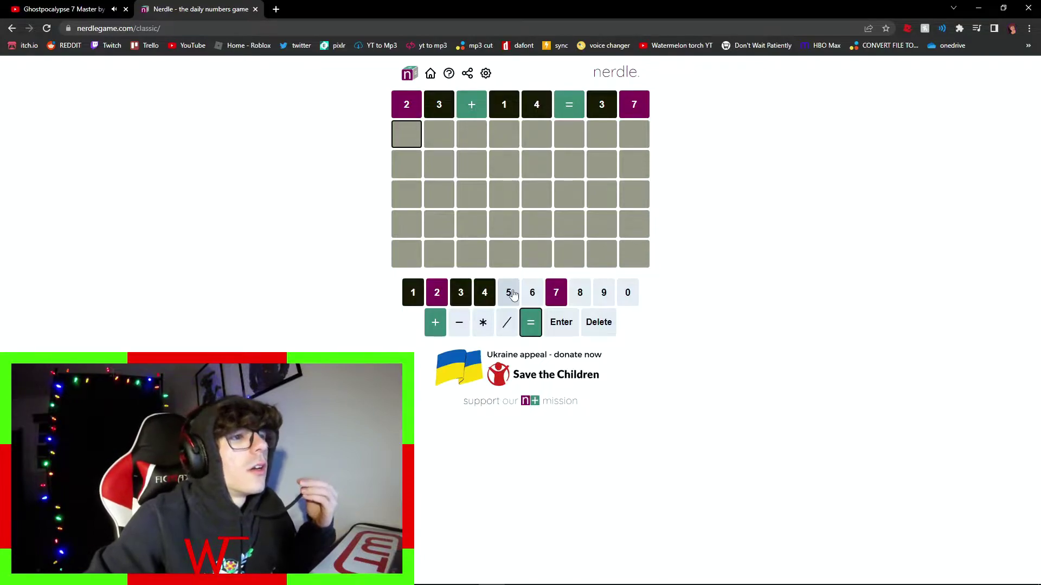
Start row two with 25, correcting the digit order
{"action": "left_click", "coordinate": [508, 293]}
{"action": "left_click", "coordinate": [437, 292]}
{"action": "left_click", "coordinate": [599, 321]}
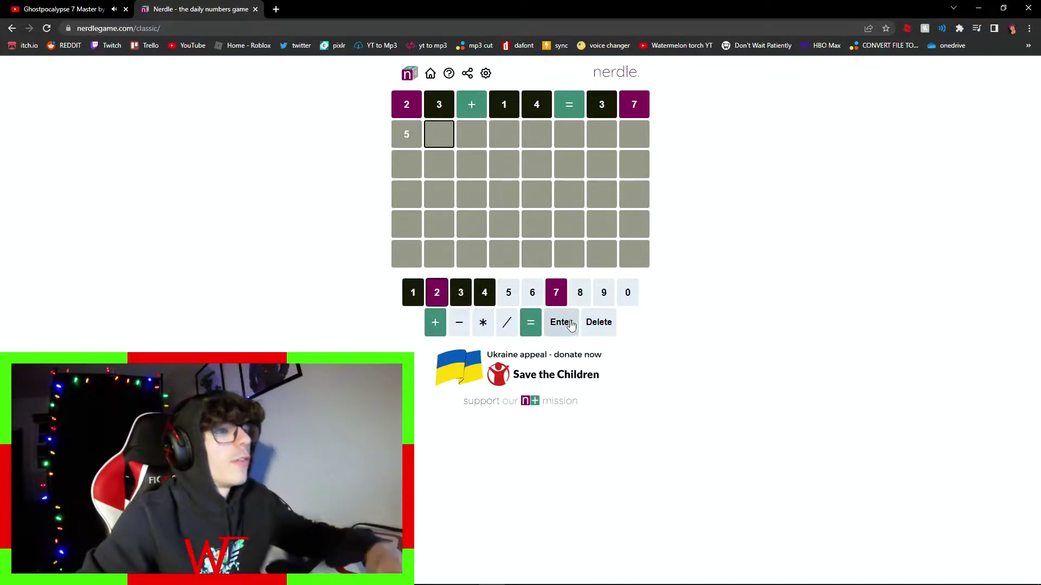
{"action": "left_click", "coordinate": [436, 291]}
{"action": "left_click", "coordinate": [508, 291]}
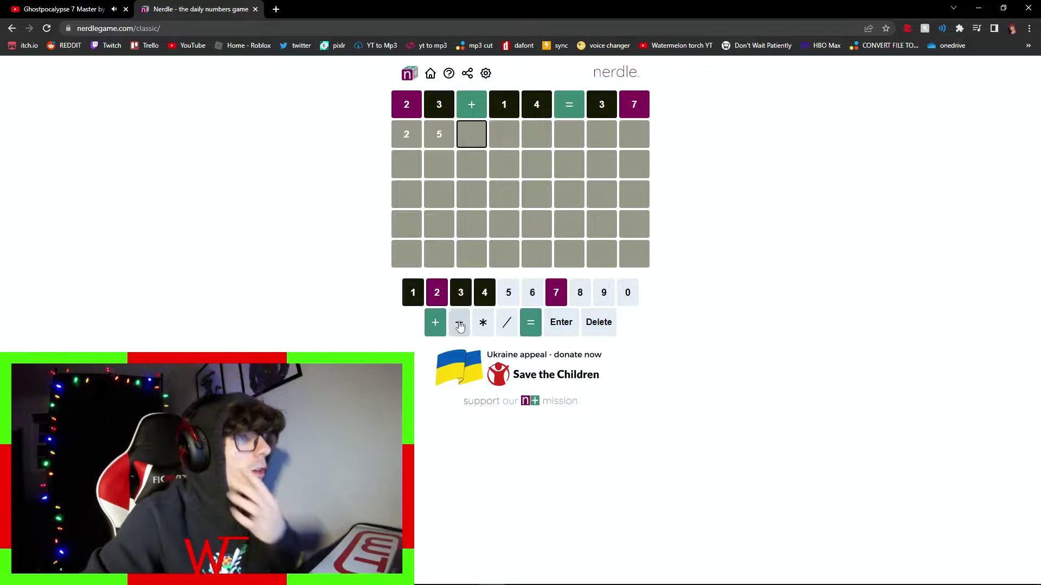
Complete and submit the second guess 25+68=93
{"action": "left_click", "coordinate": [471, 322]}
{"action": "left_click", "coordinate": [532, 291]}
{"action": "left_click", "coordinate": [579, 292]}
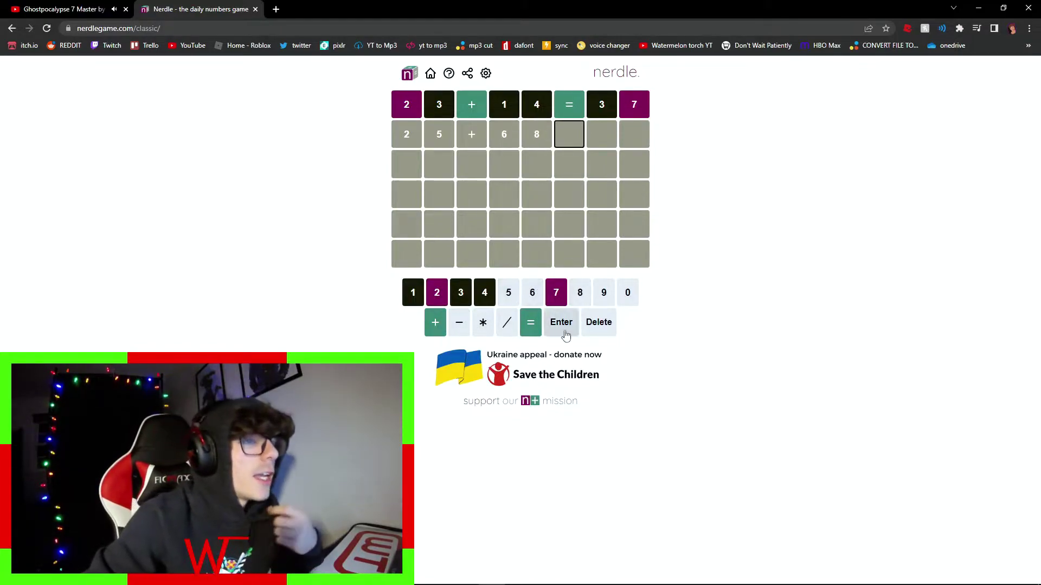
{"action": "left_click", "coordinate": [530, 322]}
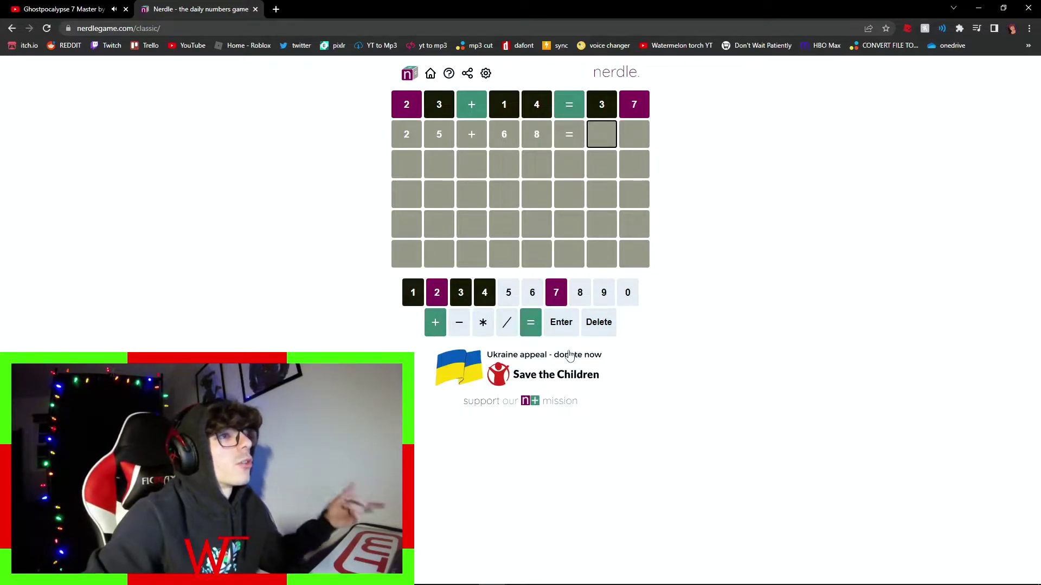
{"action": "left_click", "coordinate": [603, 292]}
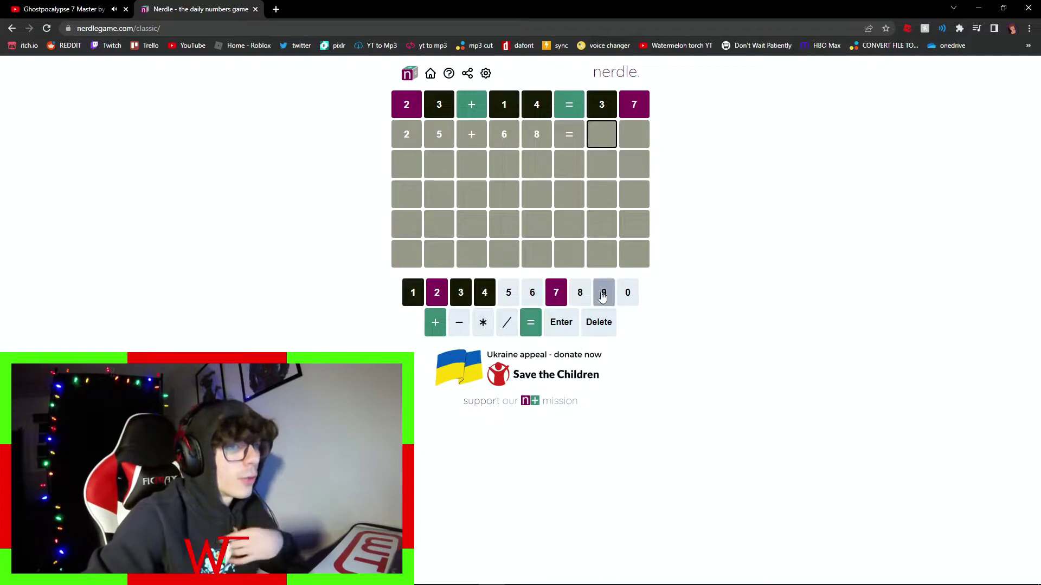
{"action": "type", "text": "93"}
{"action": "left_click", "coordinate": [530, 324]}
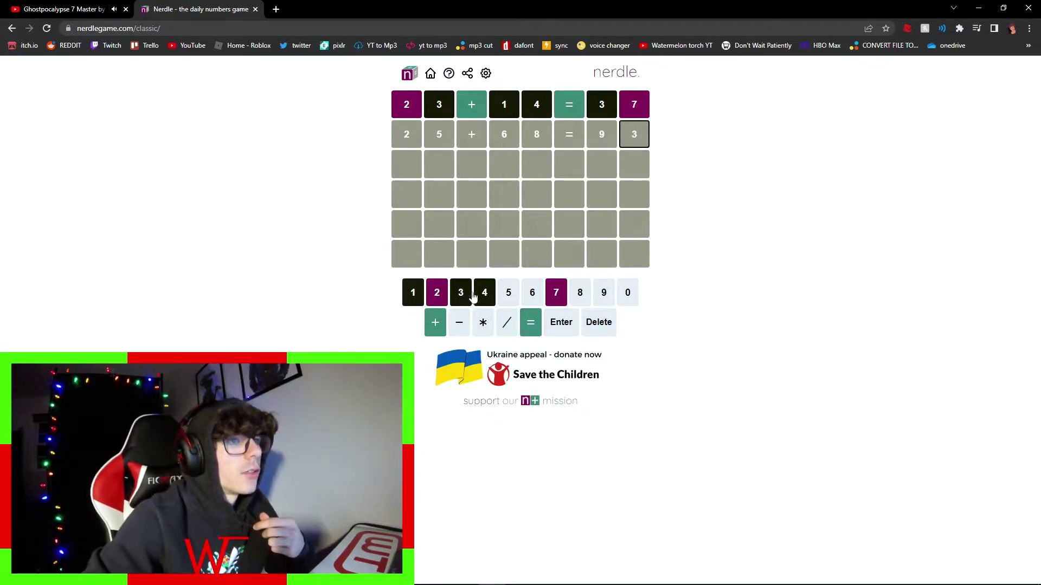
{"action": "left_click", "coordinate": [562, 323]}
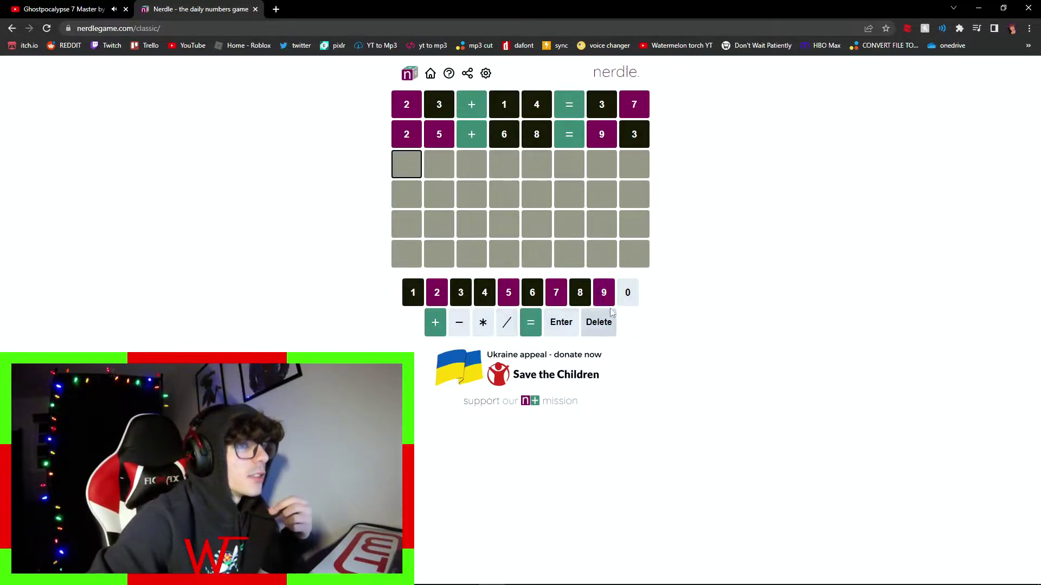
Try and erase partial third-row entries, including 75+25, keeping the leading 7
{"action": "left_click", "coordinate": [627, 292]}
{"action": "type", "text": "09"}
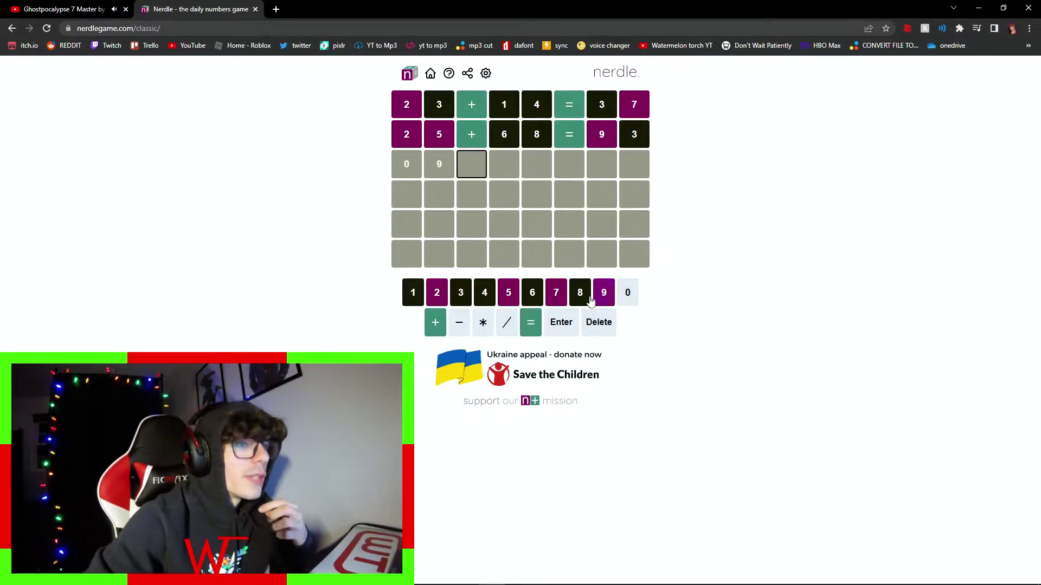
{"action": "left_click", "coordinate": [435, 321]}
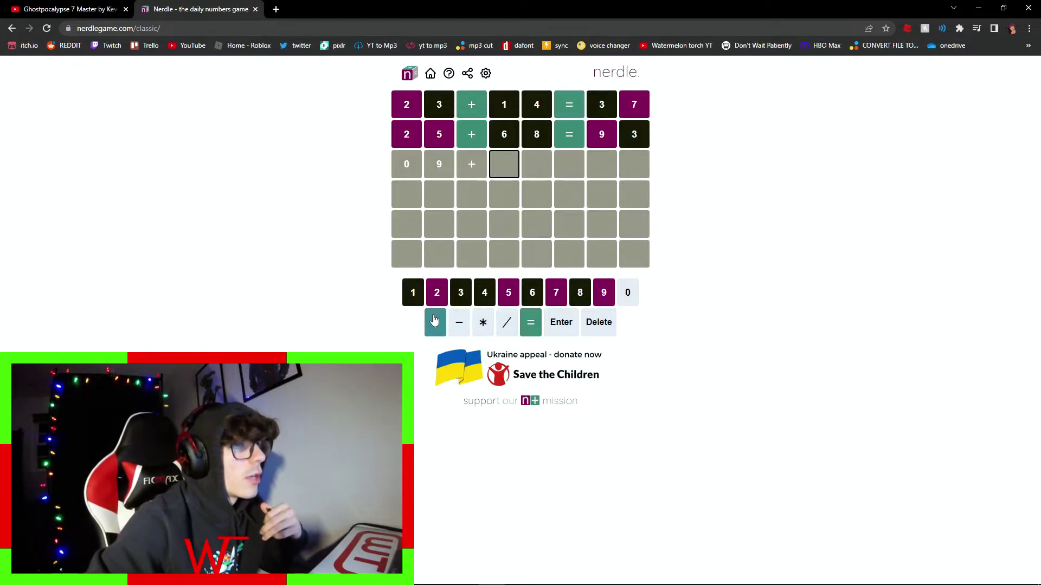
{"action": "key", "text": "BackSpace"}
{"action": "key", "text": "BackSpace"}
{"action": "key", "text": "BackSpace"}
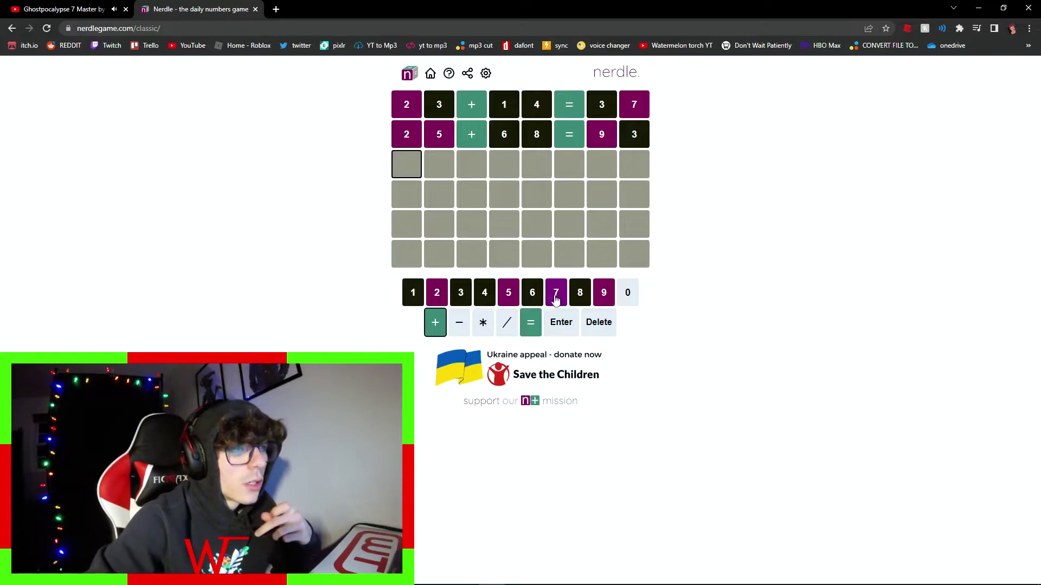
{"action": "left_click", "coordinate": [555, 292]}
{"action": "left_click", "coordinate": [508, 293]}
{"action": "left_click", "coordinate": [435, 322]}
{"action": "left_click", "coordinate": [437, 294]}
{"action": "left_click", "coordinate": [509, 293]}
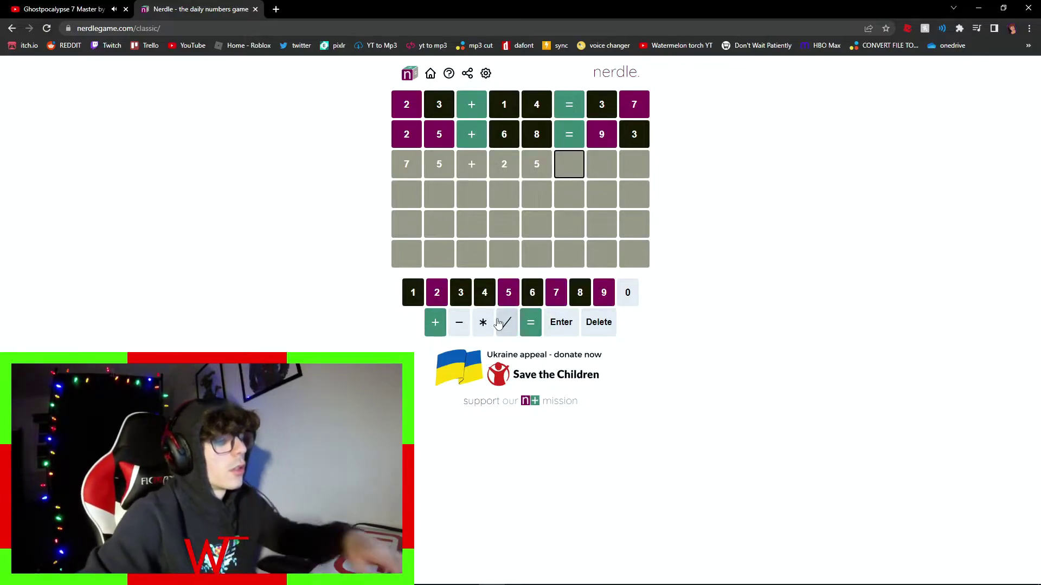
{"action": "key", "text": "BackSpace"}
{"action": "key", "text": "BackSpace"}
{"action": "key", "text": "BackSpace"}
{"action": "key", "text": "BackSpace"}
{"action": "type", "text": "0+2"}
Finish and submit the third guess 70+20=90
{"action": "left_click", "coordinate": [627, 293]}
{"action": "type", "text": "="}
{"action": "left_click", "coordinate": [603, 293]}
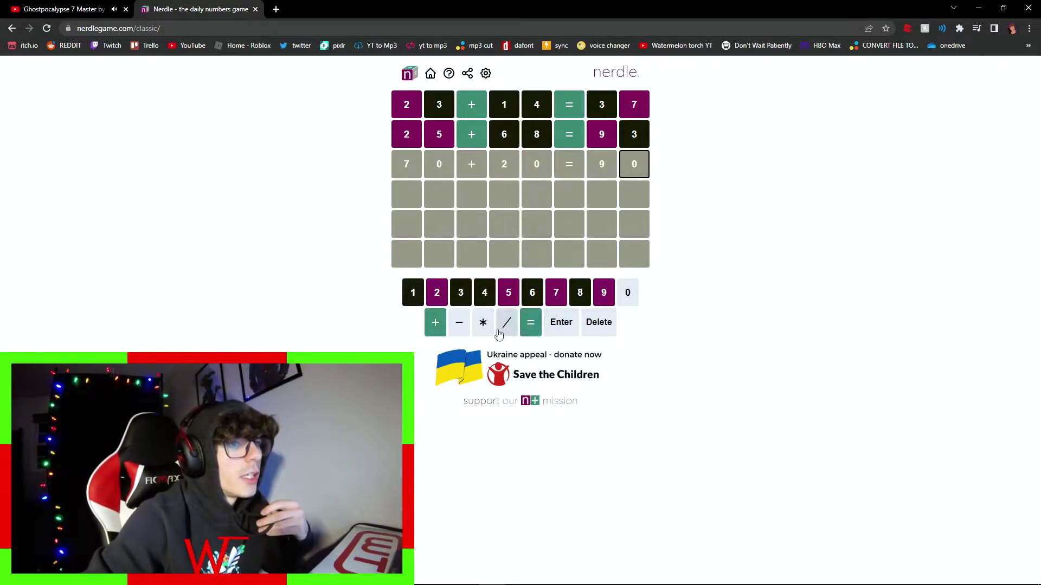
{"action": "left_click", "coordinate": [561, 326]}
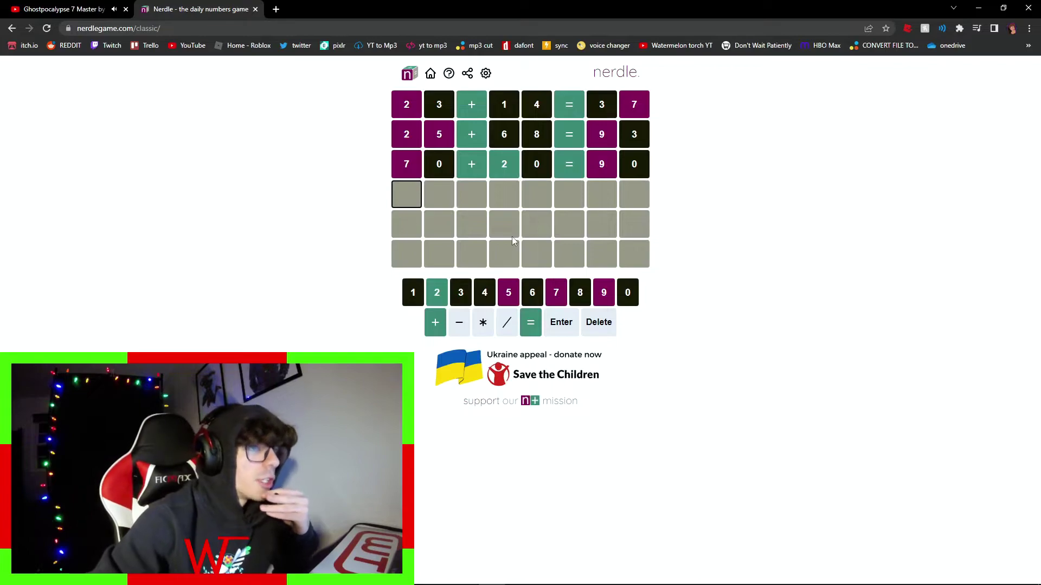
Enter 79+25= in row four, then erase it
{"action": "left_click", "coordinate": [556, 293]}
{"action": "left_click", "coordinate": [602, 293]}
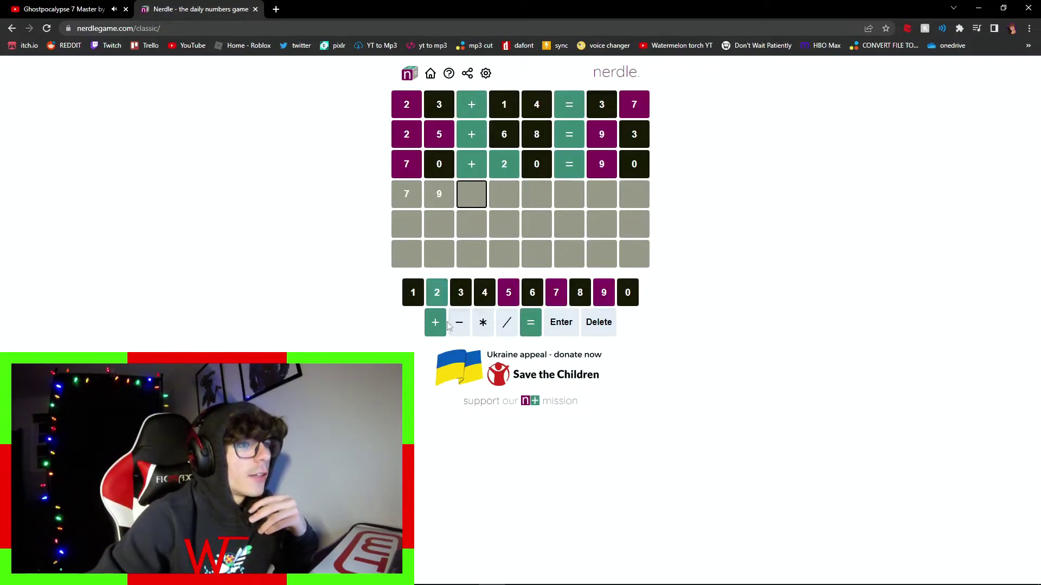
{"action": "left_click", "coordinate": [439, 322]}
{"action": "left_click", "coordinate": [439, 292]}
{"action": "left_click", "coordinate": [508, 294]}
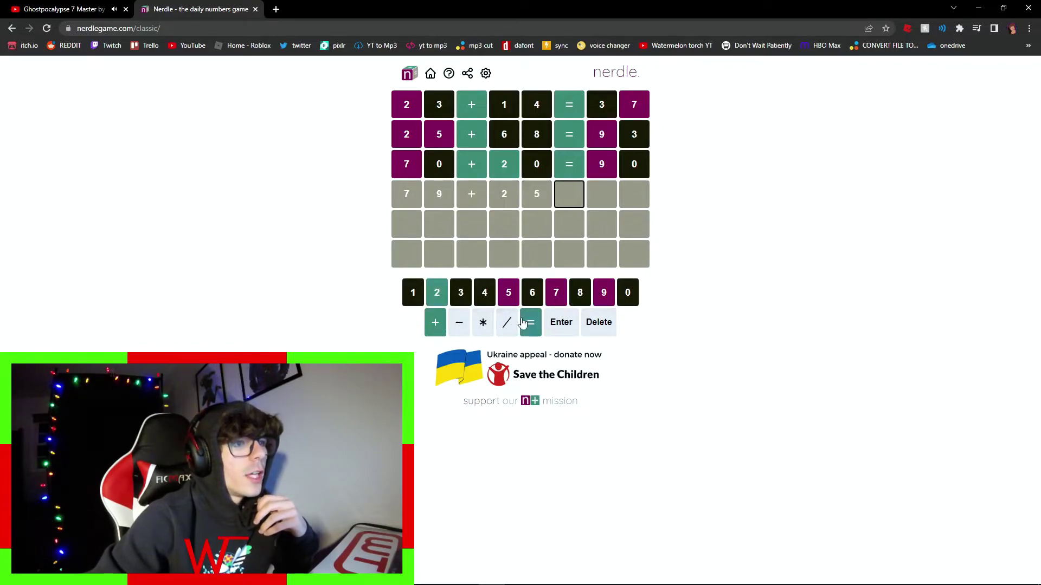
{"action": "left_click", "coordinate": [530, 323]}
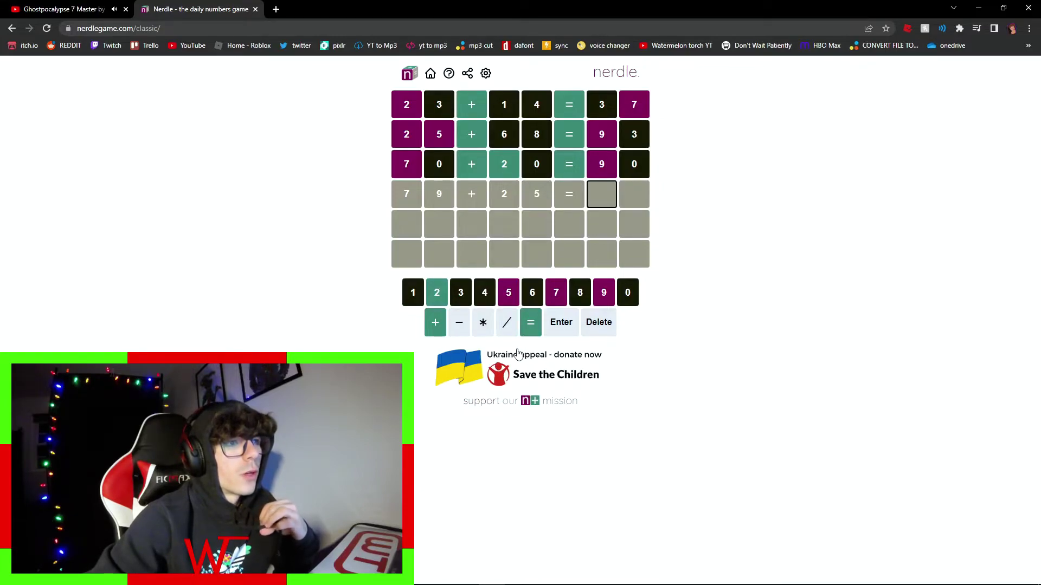
{"action": "key", "text": "BackSpace"}
{"action": "key", "text": "BackSpace"}
{"action": "key", "text": "BackSpace"}
{"action": "key", "text": "BackSpace"}
{"action": "key", "text": "BackSpace"}
{"action": "key", "text": "BackSpace"}
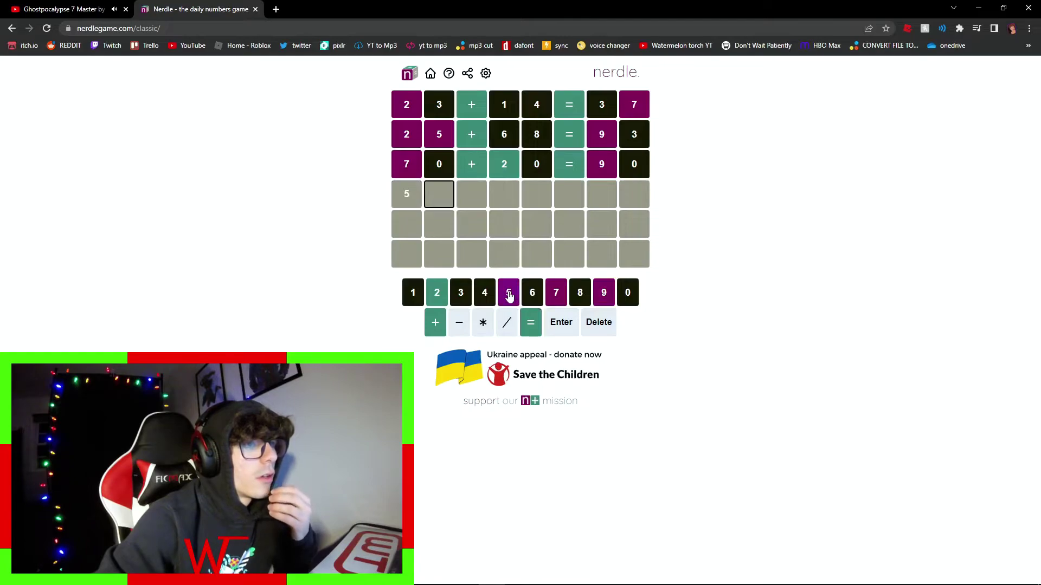
{"action": "type", "text": "7"}
Enter 57+29= in row four and open a new tab to compute the sum
{"action": "left_click", "coordinate": [437, 326]}
{"action": "type", "text": "+"}
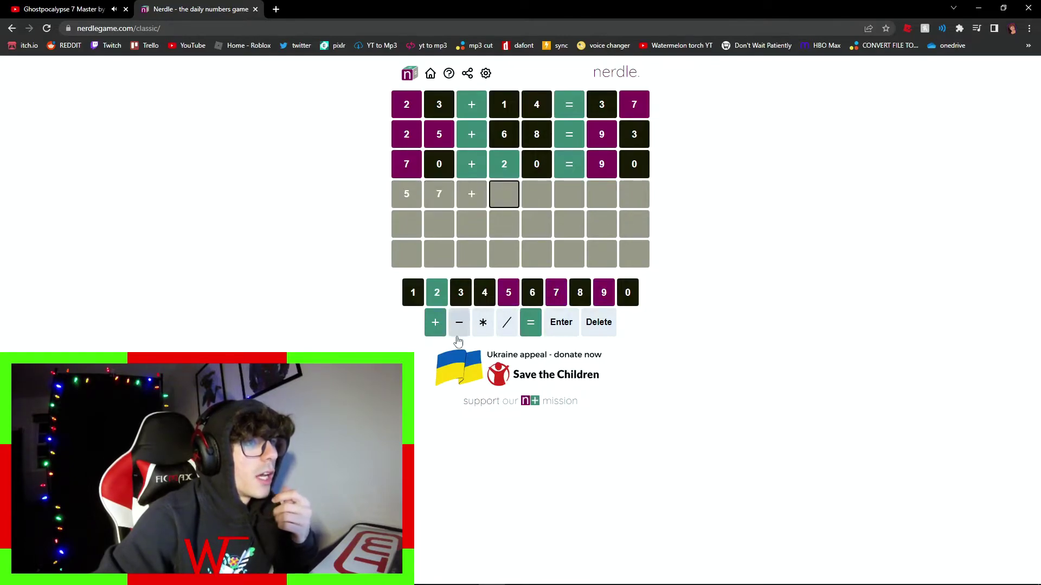
{"action": "left_click", "coordinate": [437, 293]}
{"action": "type", "text": "29="}
{"action": "left_click", "coordinate": [604, 293]}
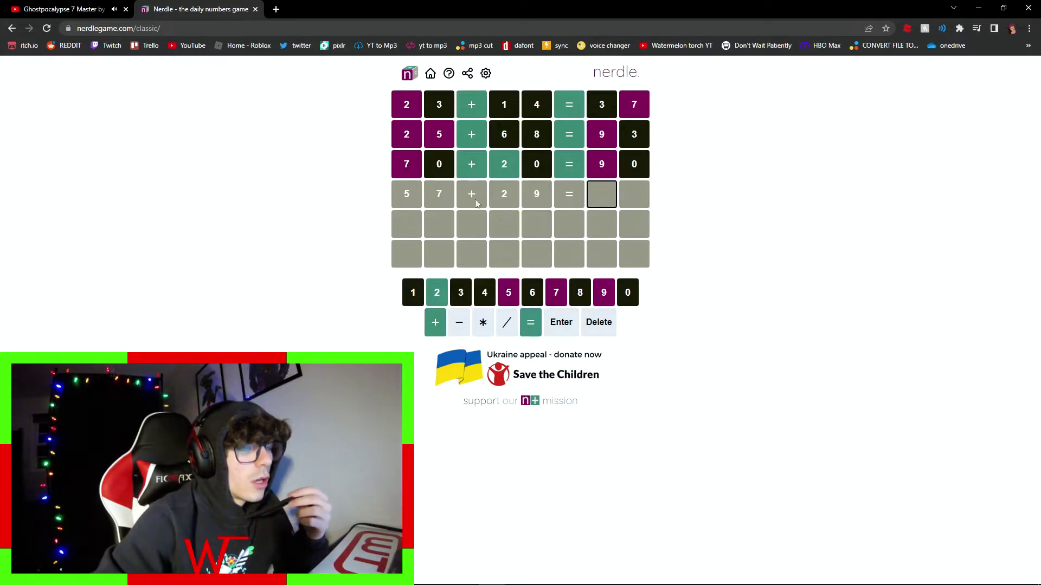
{"action": "left_click", "coordinate": [275, 9]}
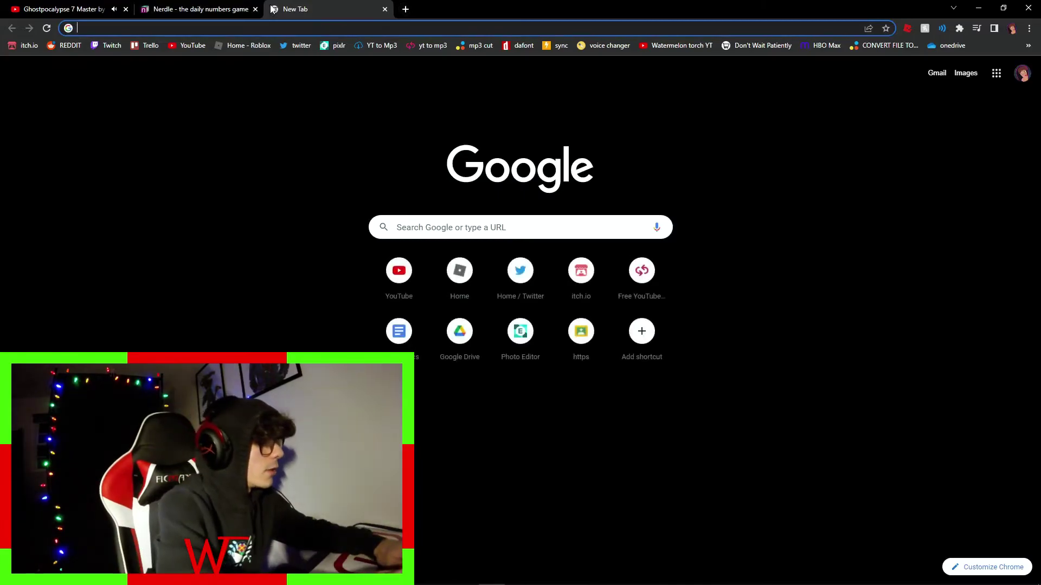
{"action": "type", "text": "57+29"}
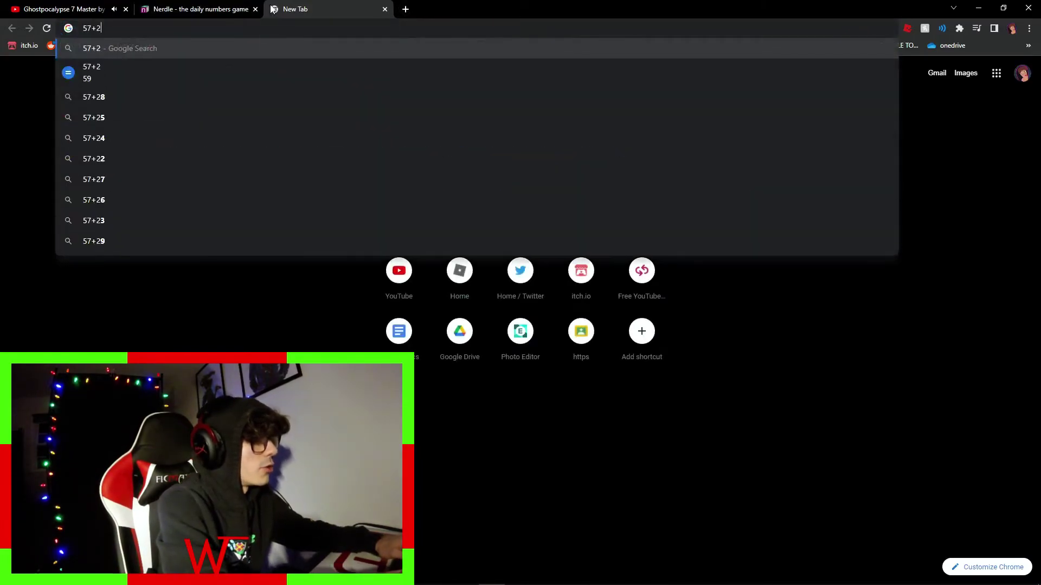
Close the calculation tab and submit the fourth guess 57+29=86
{"action": "left_click", "coordinate": [383, 9]}
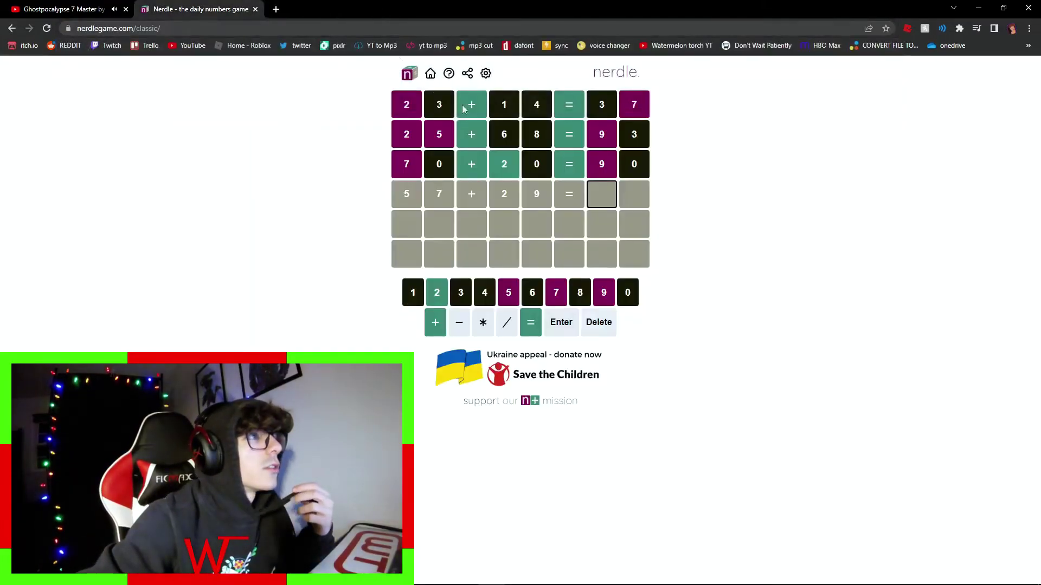
{"action": "left_click", "coordinate": [579, 293]}
{"action": "type", "text": "86"}
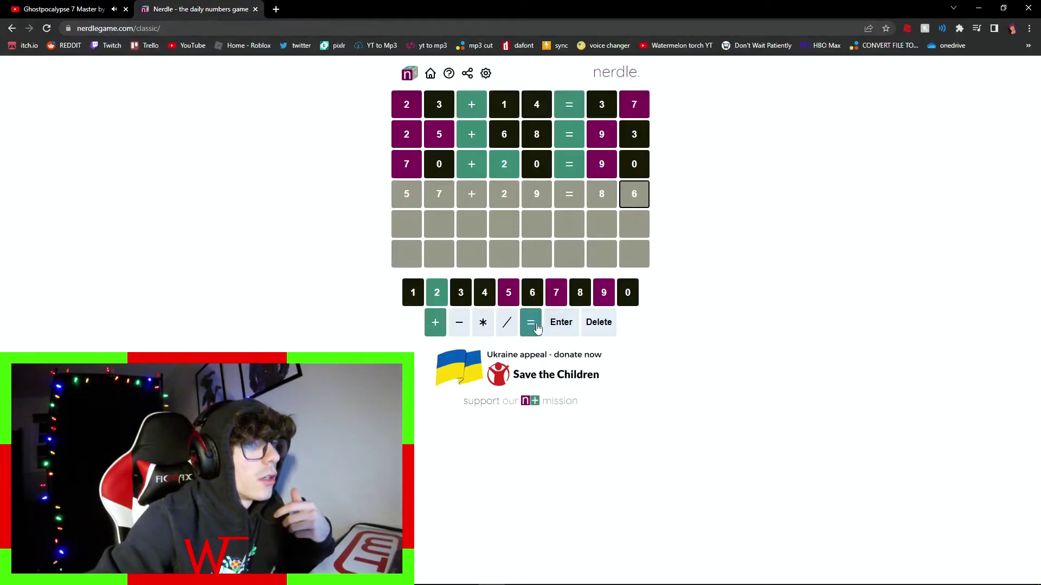
{"action": "left_click", "coordinate": [561, 322]}
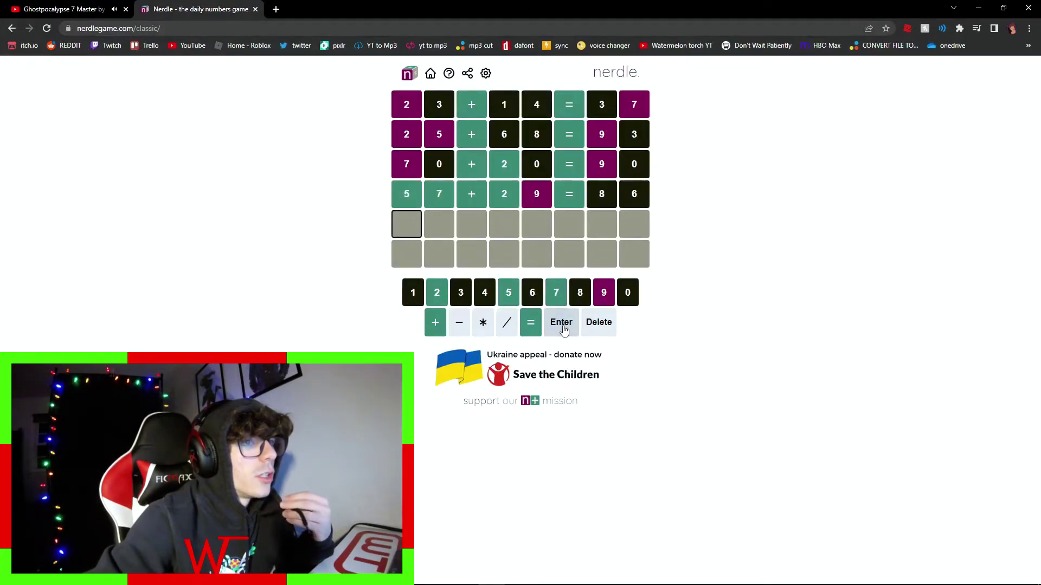
Start the fifth row with 57+2
{"action": "left_click", "coordinate": [508, 291]}
{"action": "left_click", "coordinate": [556, 292]}
{"action": "left_click", "coordinate": [435, 322]}
{"action": "left_click", "coordinate": [437, 295]}
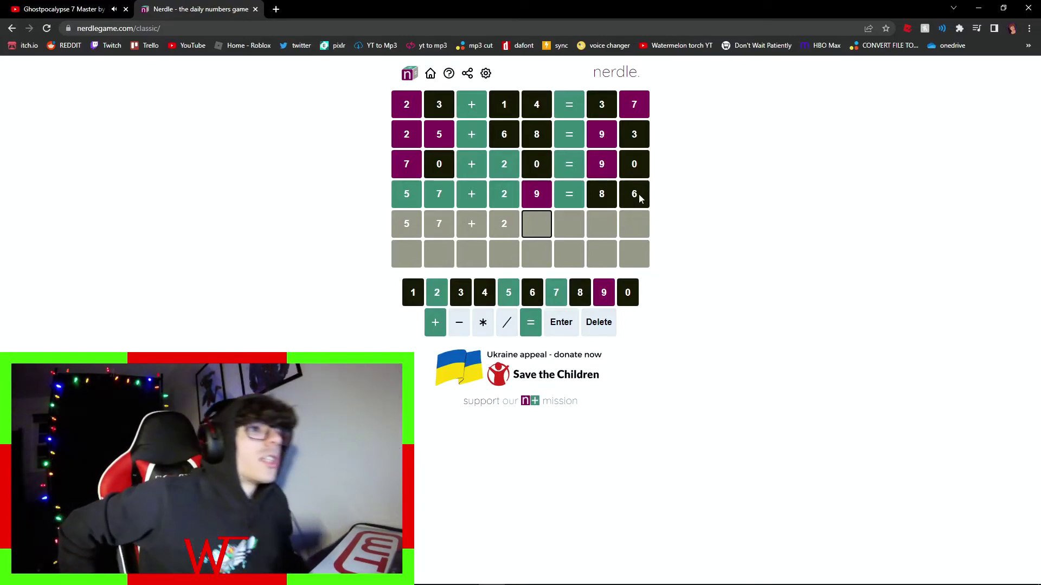
Finish the fifth guess as 57+22=79 to win
{"action": "left_click", "coordinate": [437, 292]}
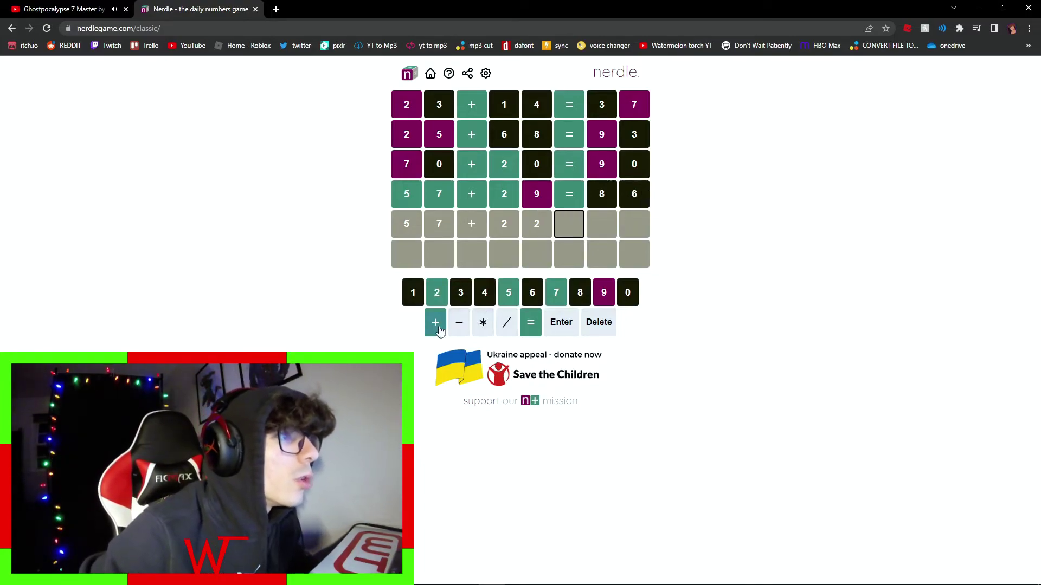
{"action": "left_click", "coordinate": [530, 322]}
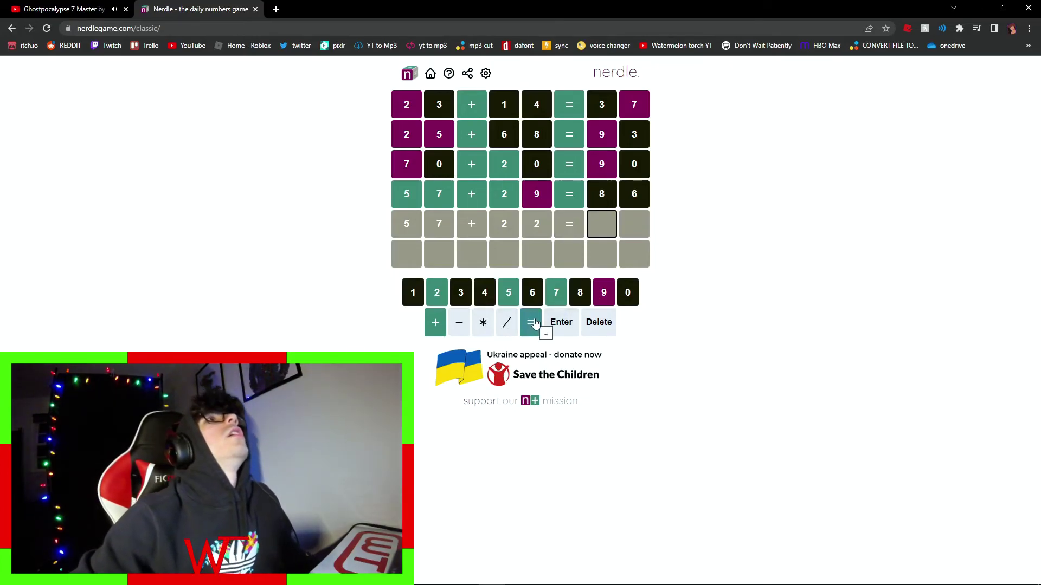
{"action": "left_click", "coordinate": [556, 292]}
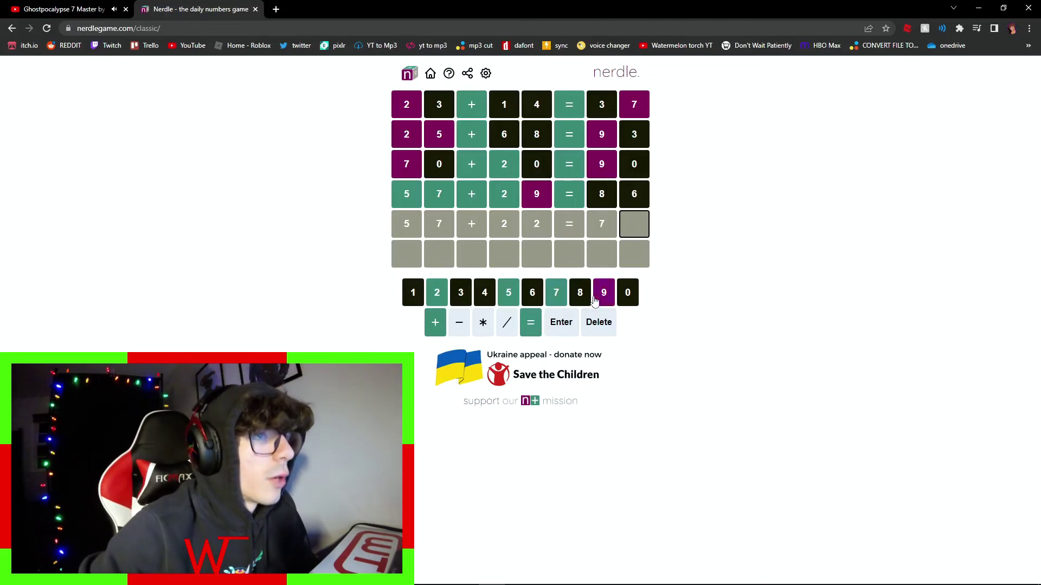
Submit the fifth guess 57+22=79, solving the daily puzzle
{"action": "left_click", "coordinate": [561, 322]}
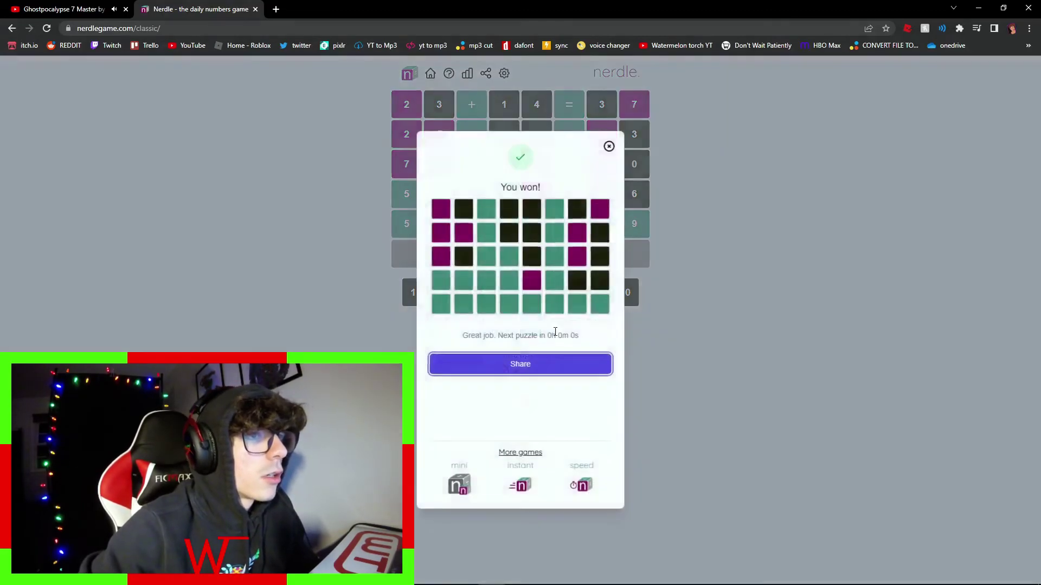